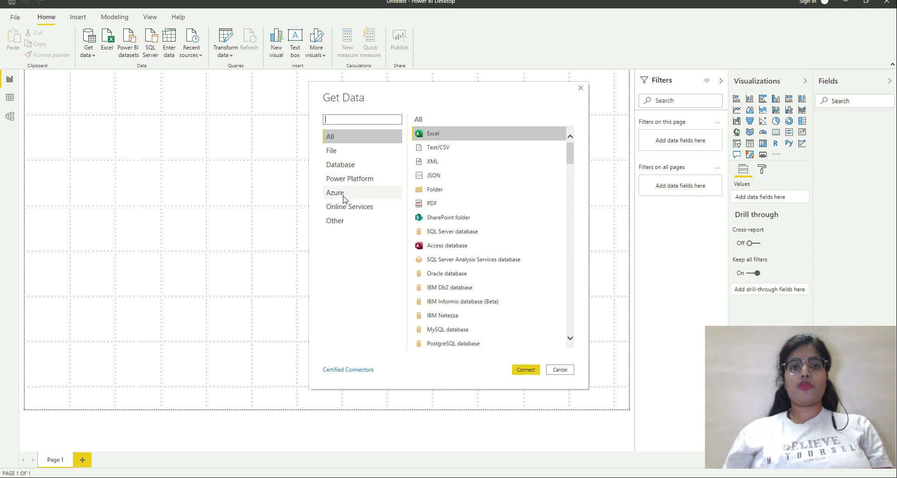
# Connect to the SQL Server database on server localhost using DirectQuery mode
pyautogui.click(354, 166)
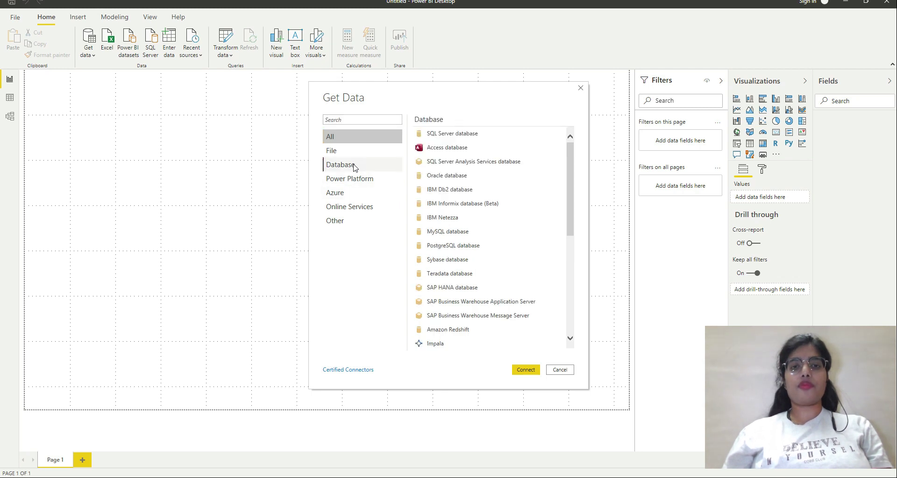
pyautogui.click(454, 134)
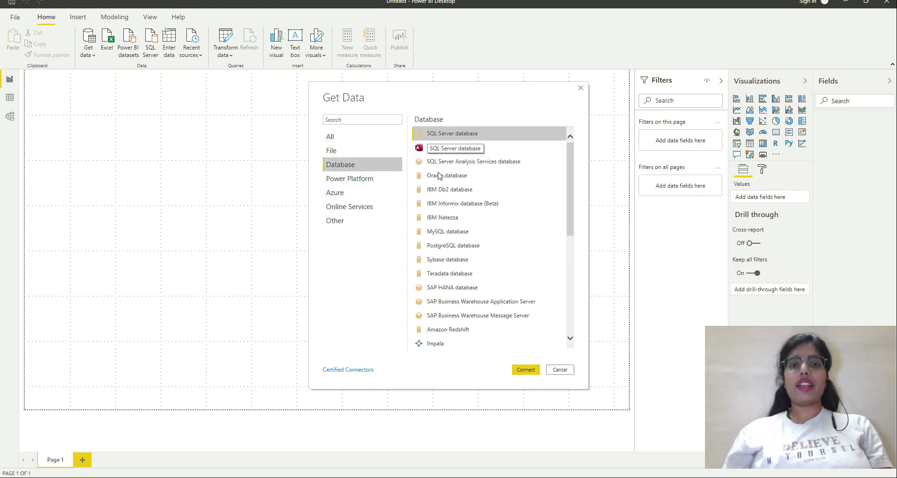
pyautogui.click(525, 370)
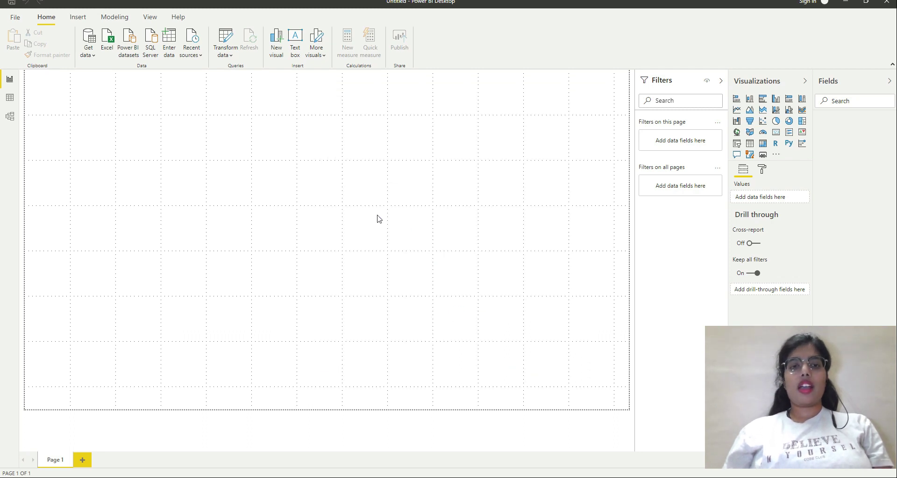
pyautogui.click(324, 198)
pyautogui.write('localhost')
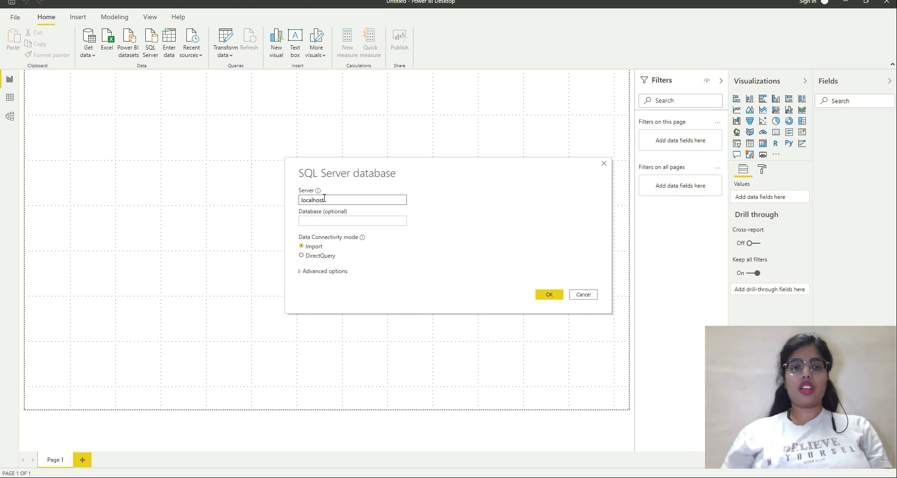
pyautogui.click(308, 256)
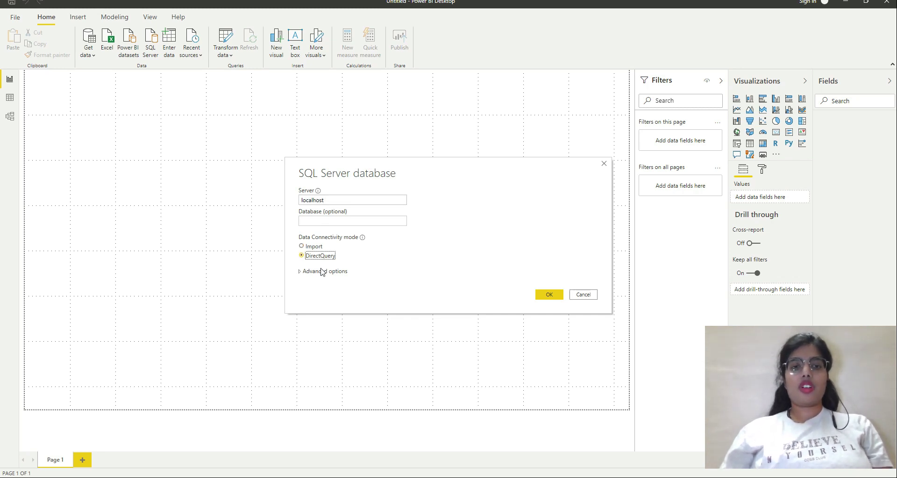
pyautogui.click(549, 295)
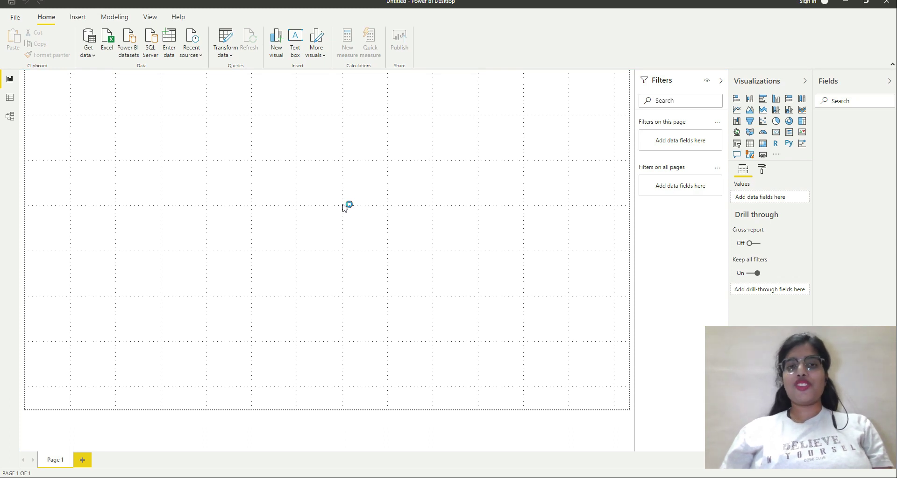
# In Navigator, expand ContosoRetailDW, tick FactSales and load it as a DirectQuery table
pyautogui.click(265, 151)
pyautogui.scroll(-5, 286, 253)
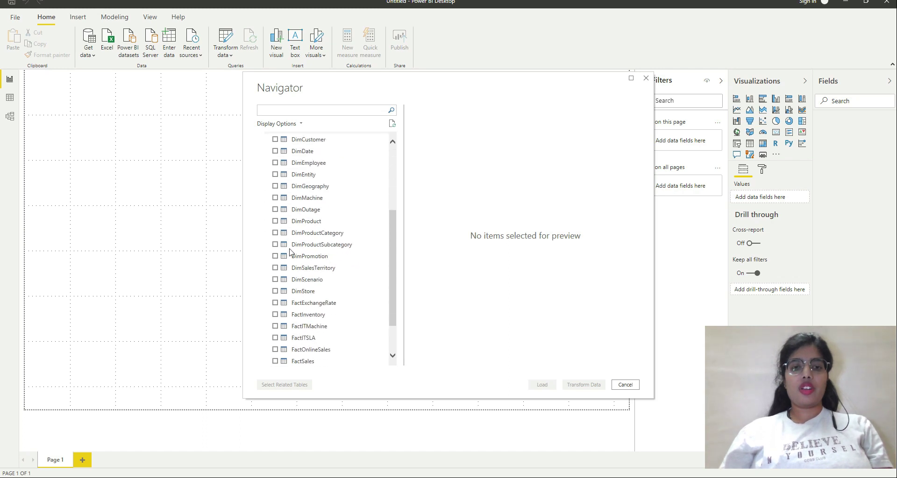
pyautogui.scroll(-2, 290, 252)
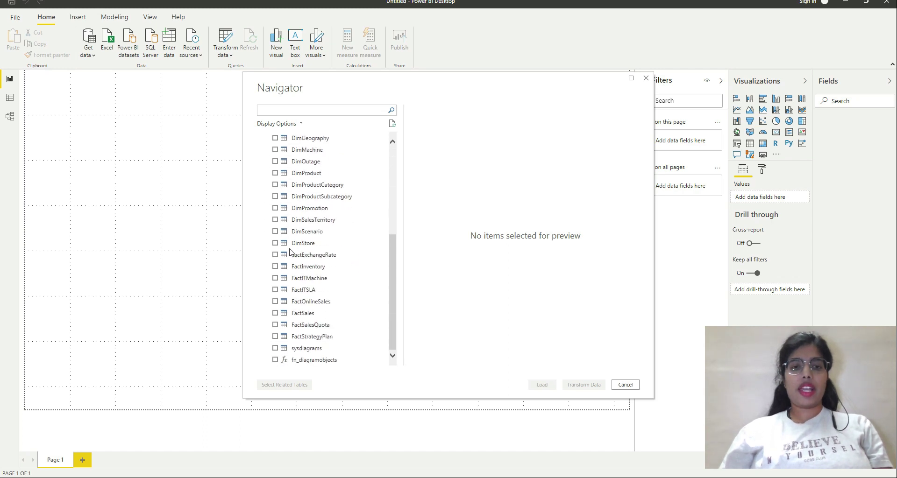
pyautogui.click(275, 314)
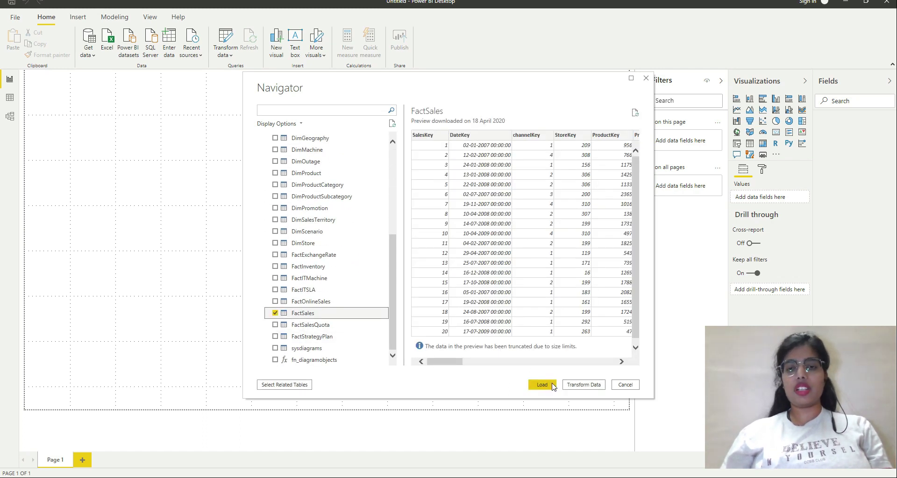
pyautogui.click(542, 385)
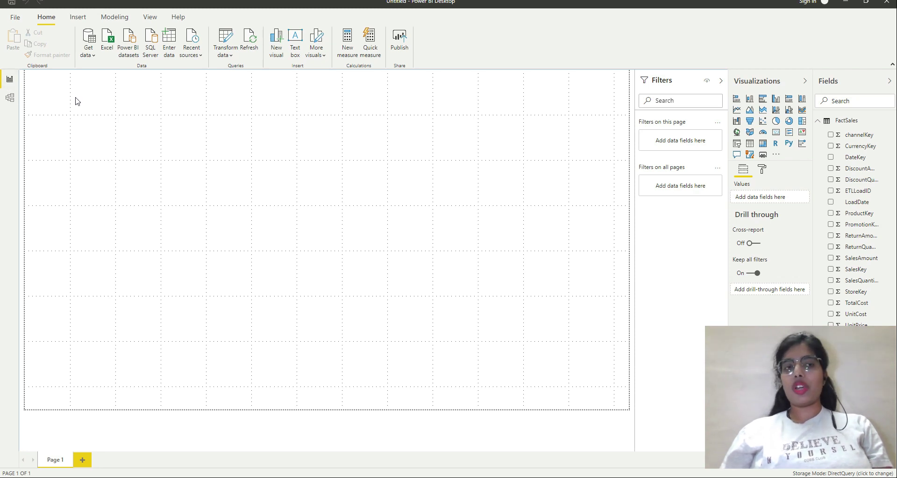
# In Model view, drag the FactSales card toward the diagram centre, then return to Report view
pyautogui.click(9, 99)
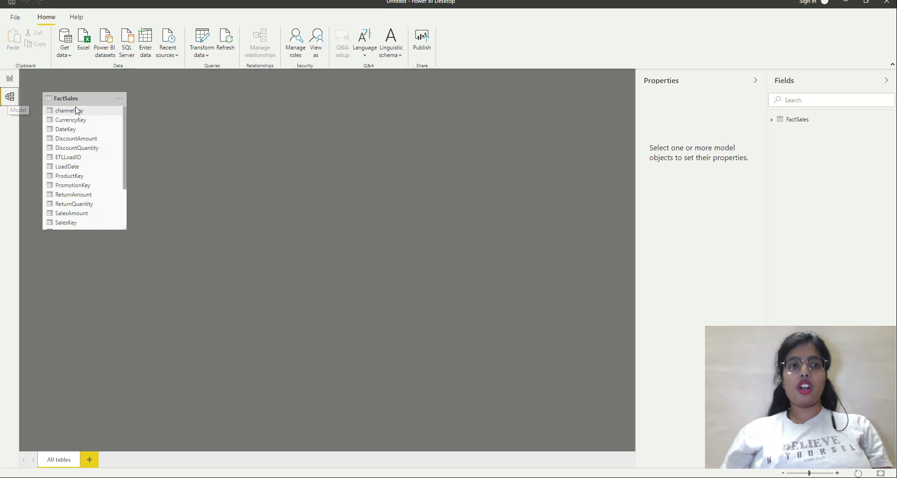
pyautogui.moveTo(69, 99); pyautogui.dragTo(232, 131)
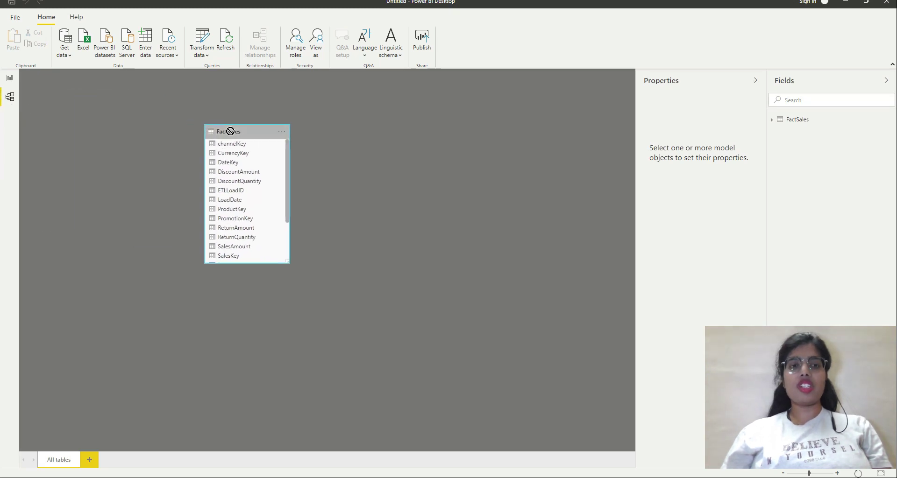
pyautogui.click(9, 80)
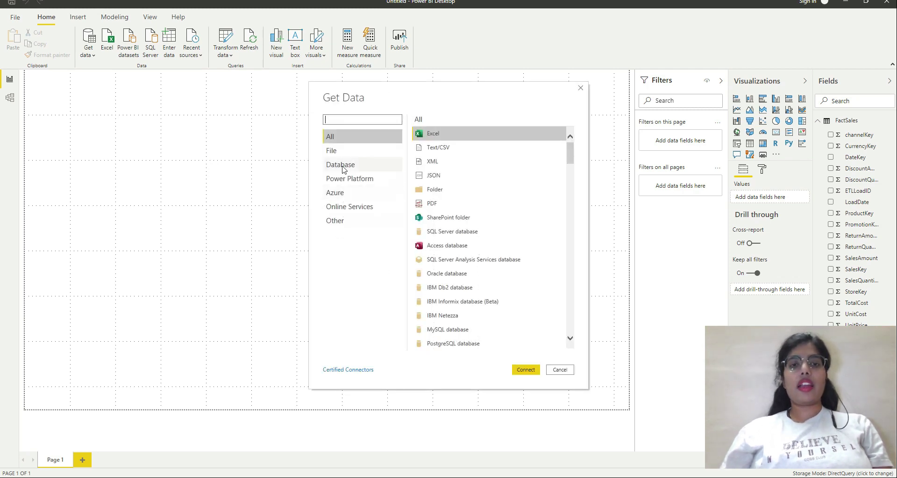
# Start another SQL Server database connection to localhost, this time in Import mode
pyautogui.click(394, 162)
pyautogui.click(453, 134)
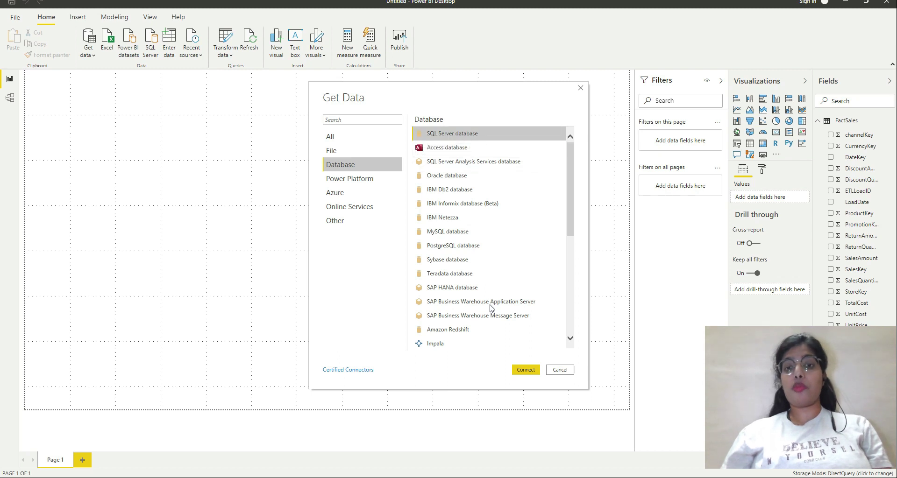
pyautogui.click(521, 369)
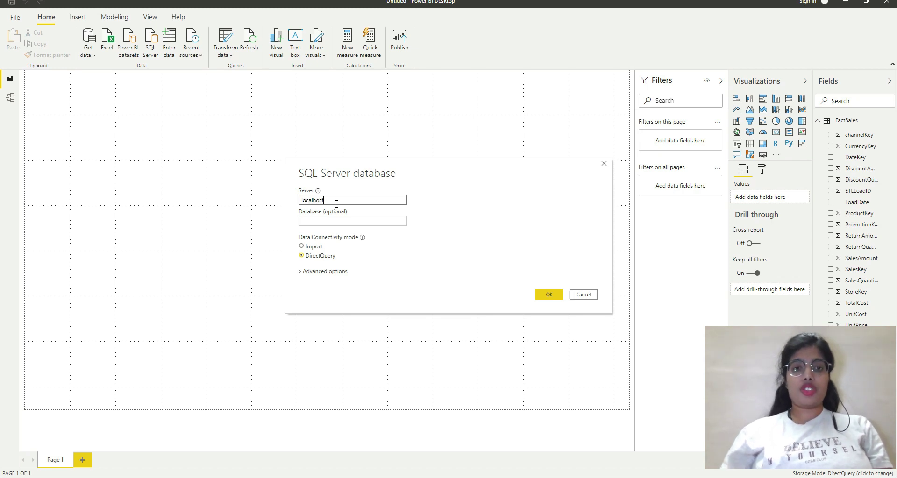
pyautogui.click(315, 248)
pyautogui.click(546, 295)
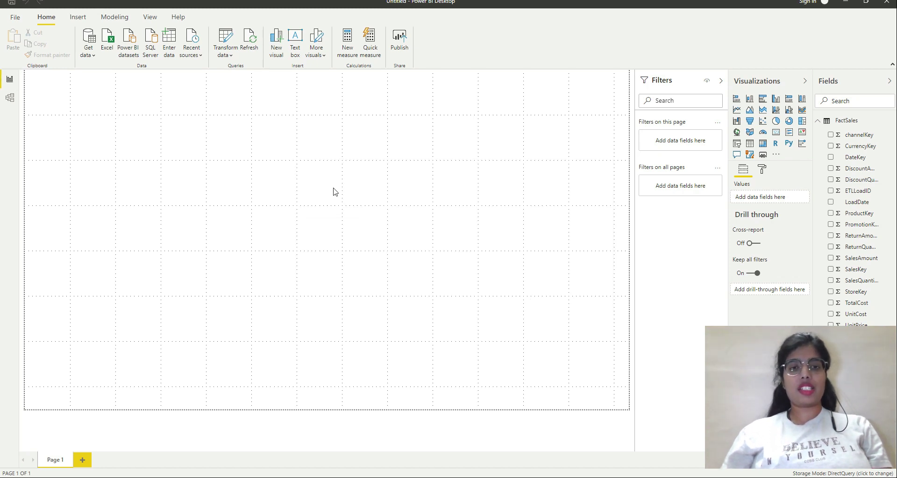
# Tick DimProduct, DimProductCategory and DimProductSubcategory in ContosoRetailDW and load them
pyautogui.click(265, 150)
pyautogui.scroll(-4, 270, 278)
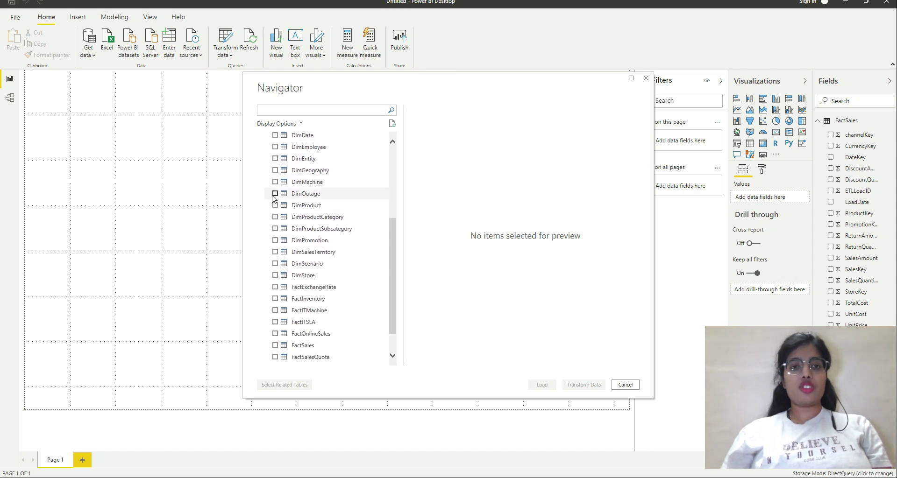
pyautogui.click(275, 205)
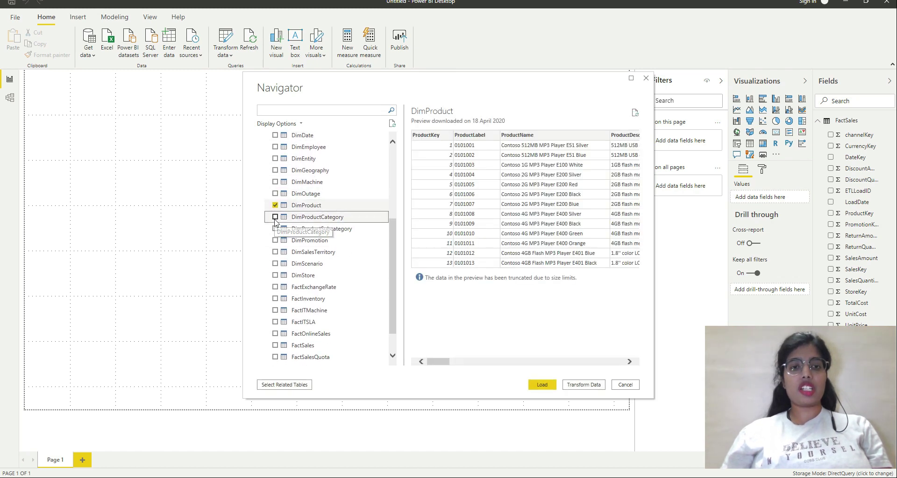
pyautogui.click(275, 218)
pyautogui.click(275, 229)
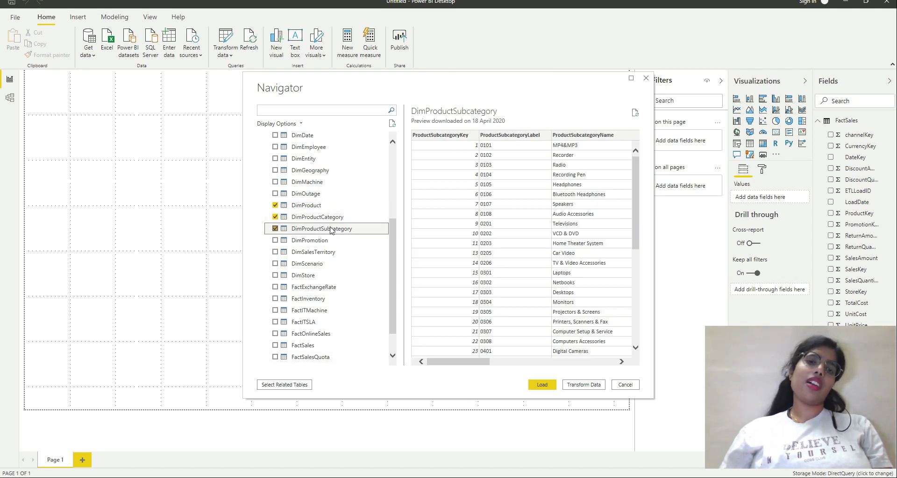
pyautogui.click(541, 384)
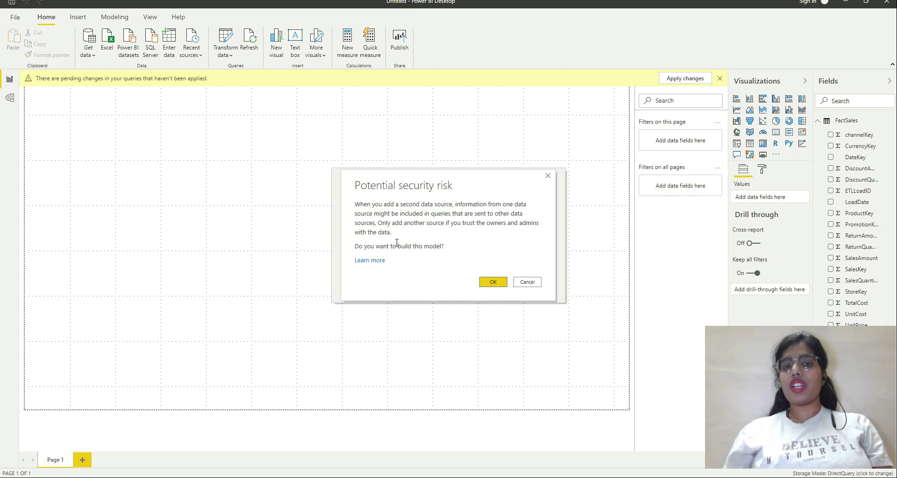
# Accept the Potential security risk warning so the three product tables import
pyautogui.click(494, 284)
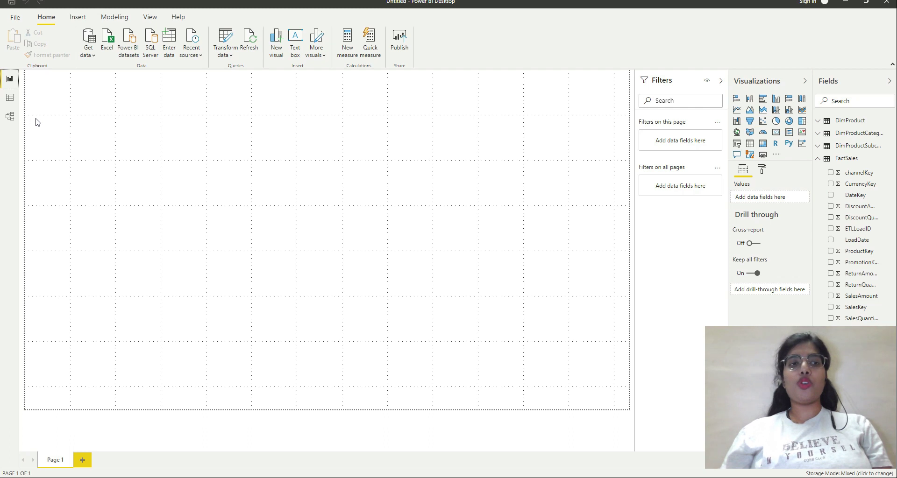
# Switch to Data view and collapse then re-expand FactSales in the Fields pane
pyautogui.click(10, 98)
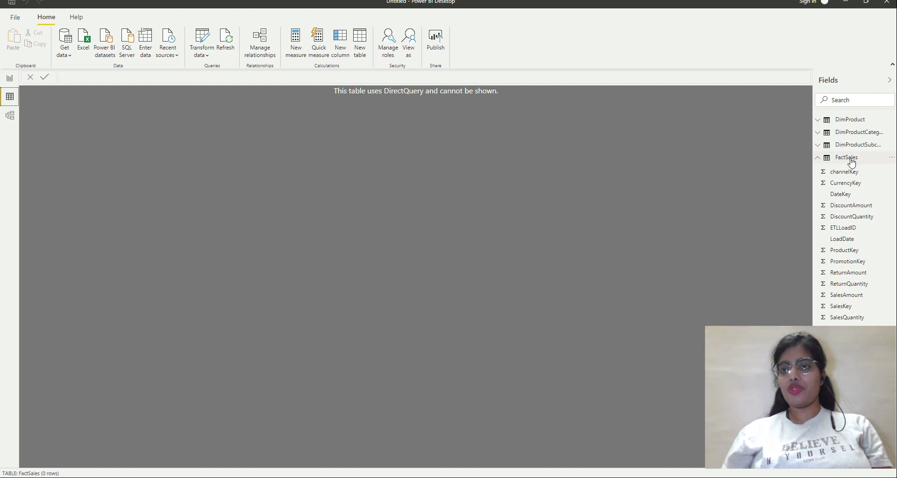
pyautogui.moveTo(849, 161)
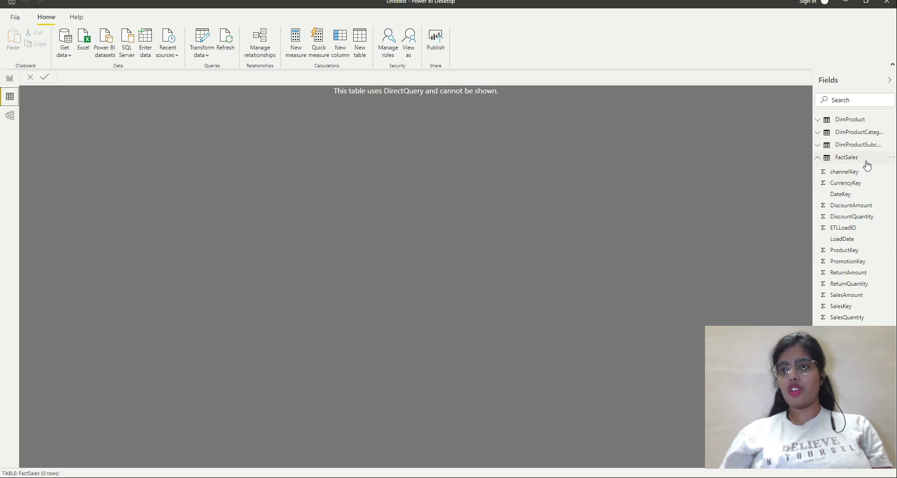
pyautogui.click(848, 158)
pyautogui.click(848, 159)
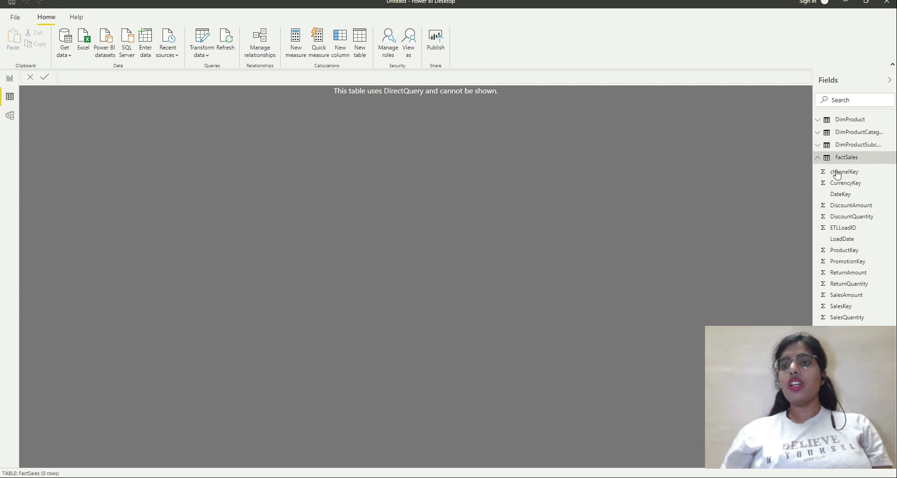
# Browse rows of DimProductSubcategory, DimProductCategory and DimProduct, then view FactSales' DirectQuery message
pyautogui.moveTo(845, 161)
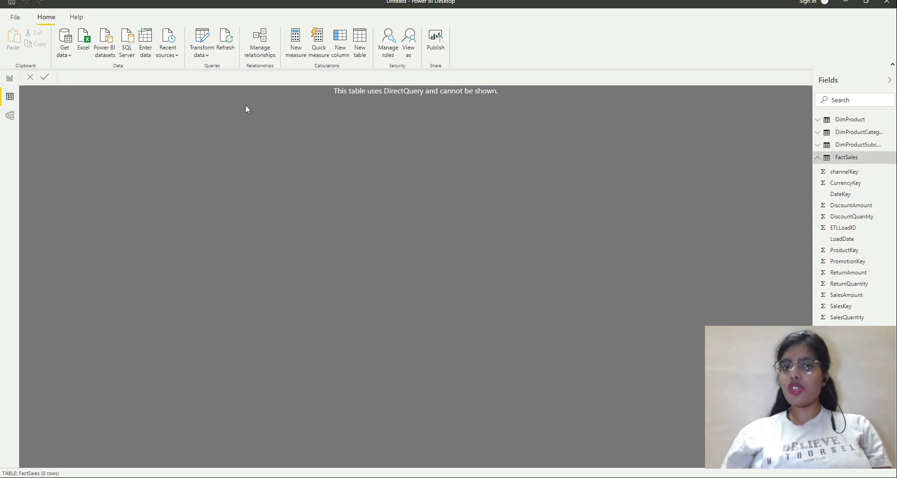
pyautogui.click(847, 148)
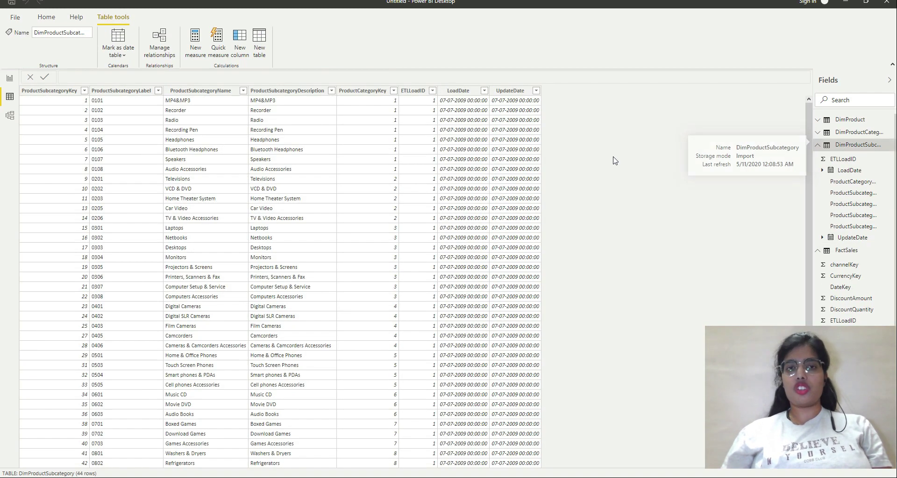
pyautogui.click(862, 132)
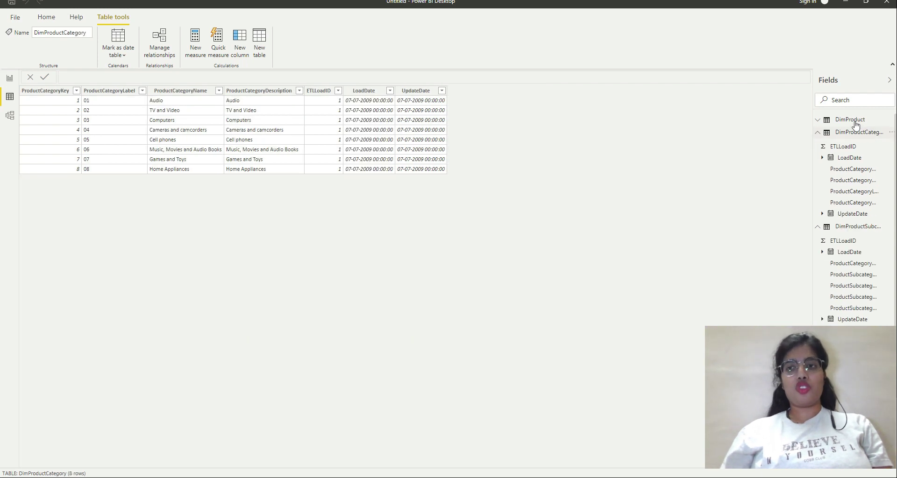
pyautogui.click(837, 124)
pyautogui.click(836, 123)
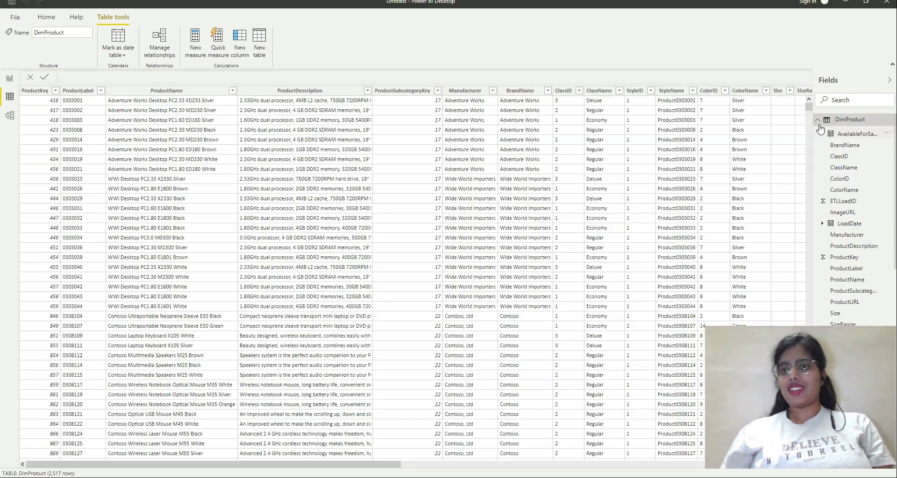
pyautogui.click(818, 133)
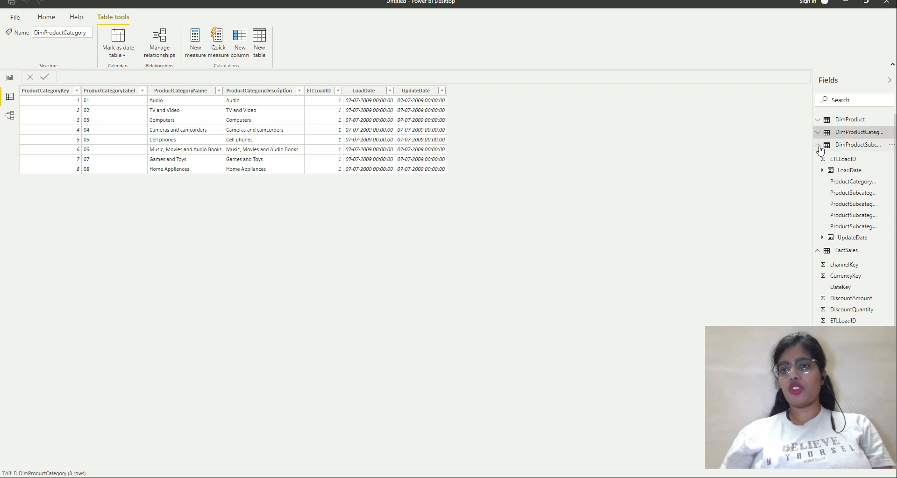
pyautogui.click(817, 145)
pyautogui.click(818, 157)
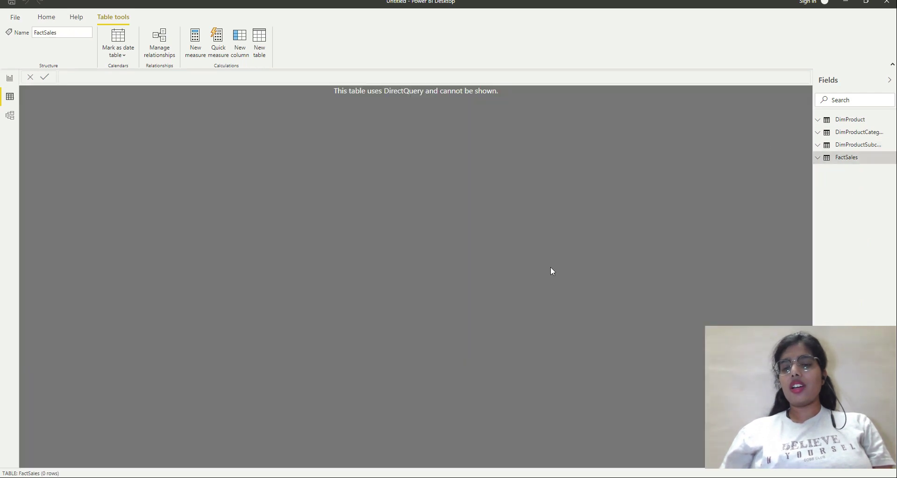
# Switch back to the blank report page via the Report view icon
pyautogui.click(8, 81)
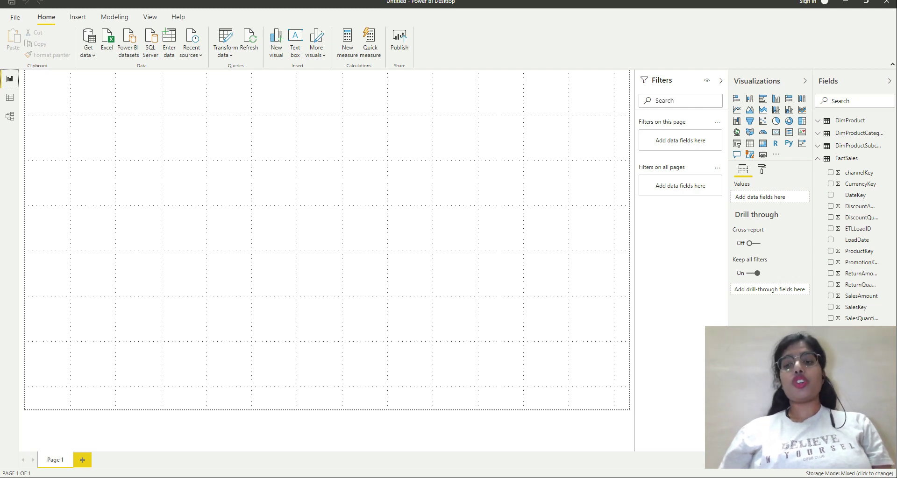
pyautogui.click(842, 474)
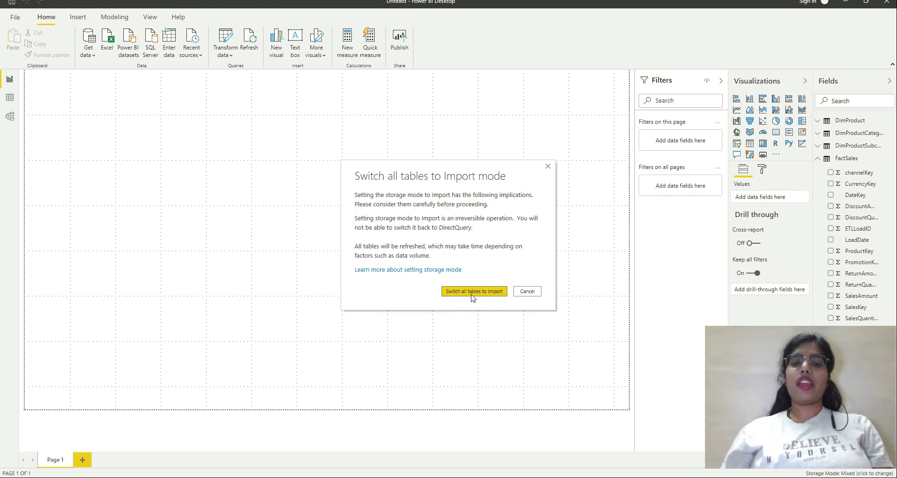
pyautogui.click(528, 293)
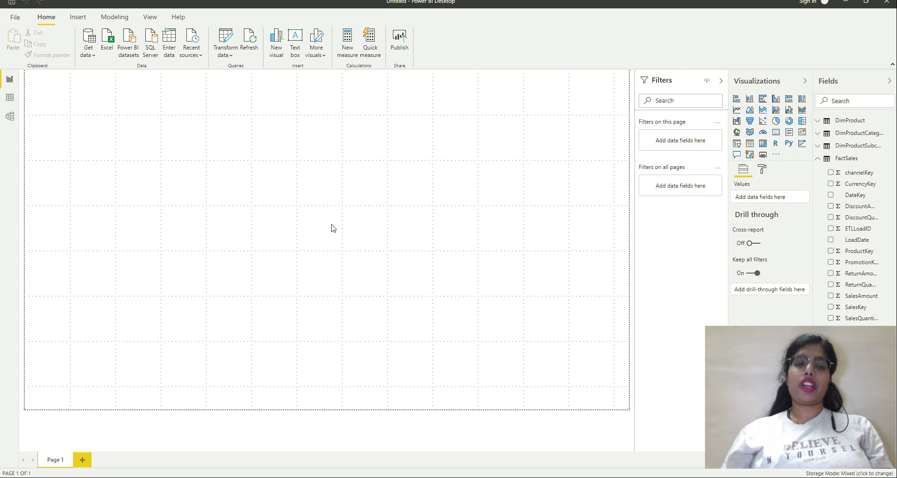
# In Model view, place DimProduct beside FactSales, with DimProductSubcategory and DimProductCategory below them
pyautogui.click(10, 117)
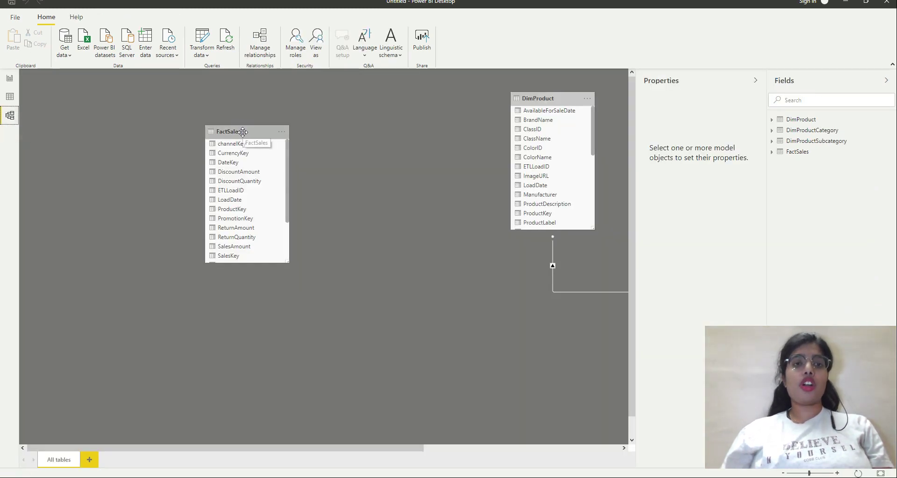
pyautogui.moveTo(241, 125); pyautogui.dragTo(112, 114)
pyautogui.moveTo(541, 99); pyautogui.dragTo(235, 122)
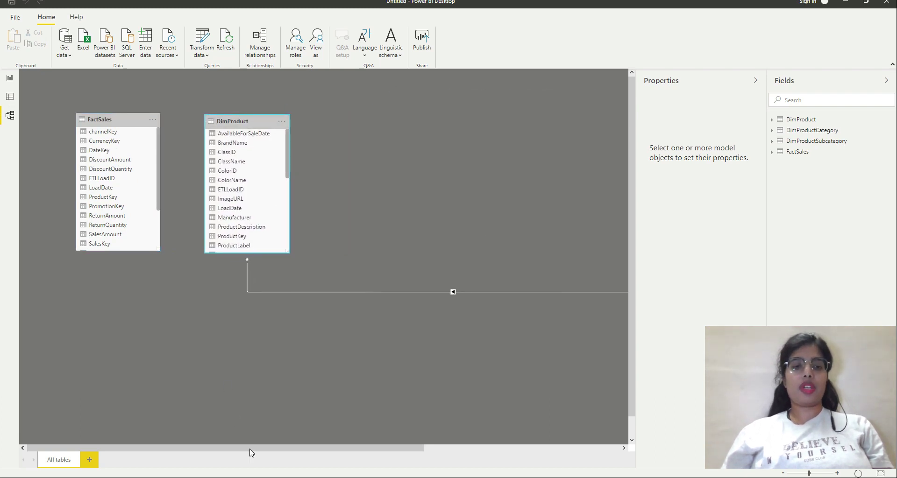
pyautogui.moveTo(256, 449); pyautogui.dragTo(420, 449)
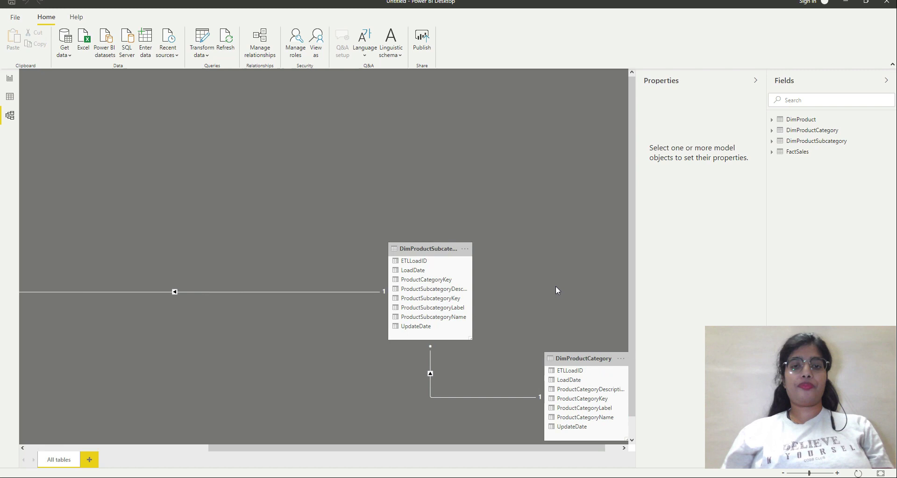
pyautogui.moveTo(405, 246); pyautogui.dragTo(82, 179)
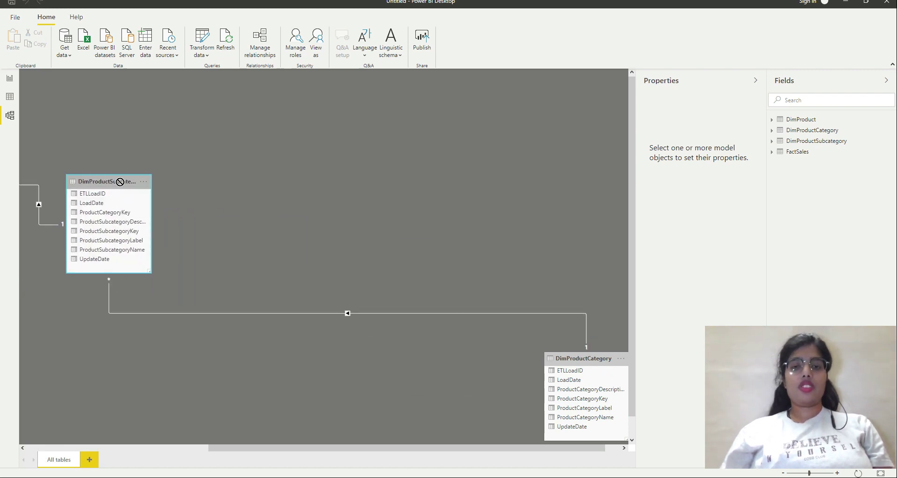
pyautogui.moveTo(562, 359); pyautogui.dragTo(123, 313)
pyautogui.moveTo(232, 448); pyautogui.dragTo(51, 448)
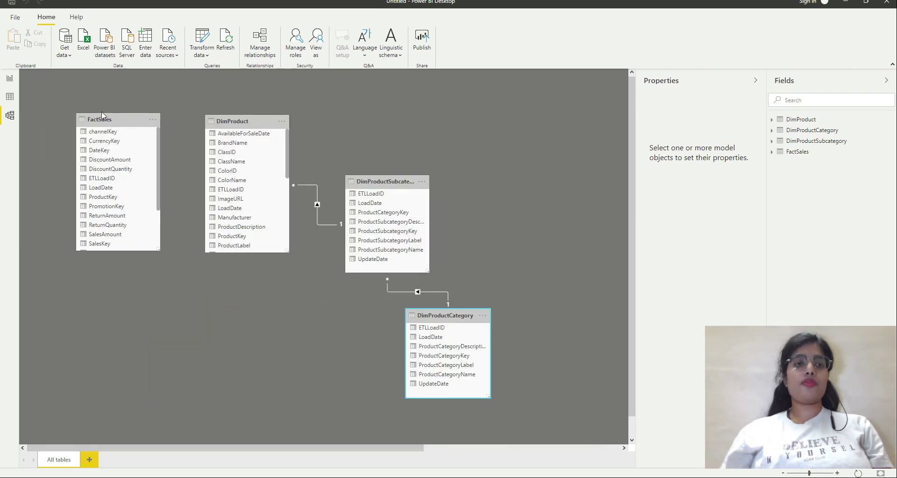
pyautogui.click(112, 120)
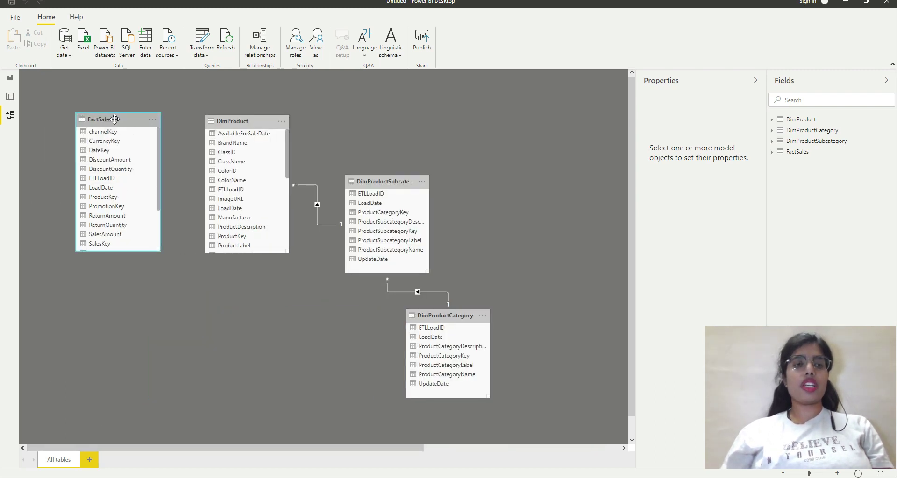
pyautogui.click(245, 123)
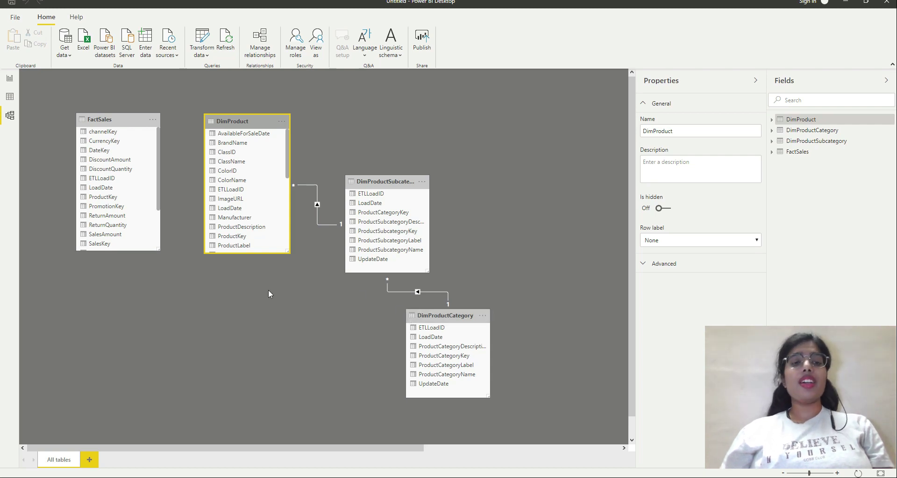
# Select the FactSales and DimProduct cards, then open Manage relationships from the Home ribbon
pyautogui.click(109, 119)
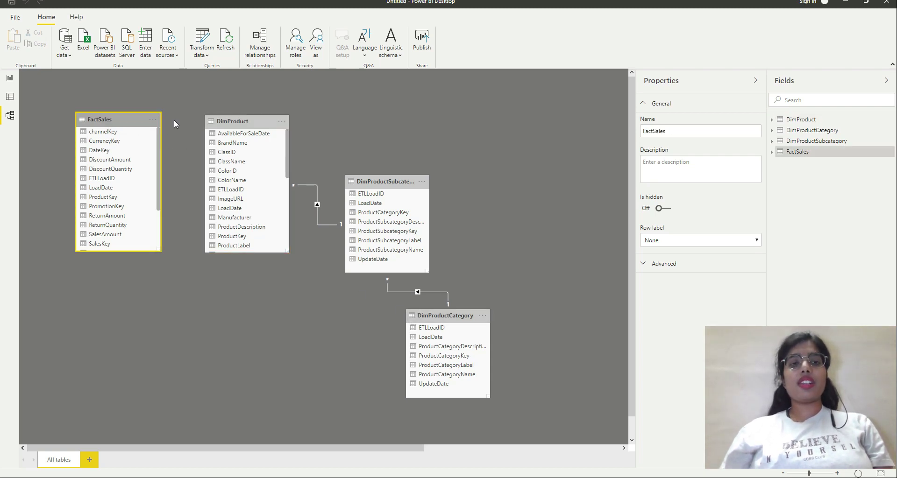
pyautogui.click(240, 121)
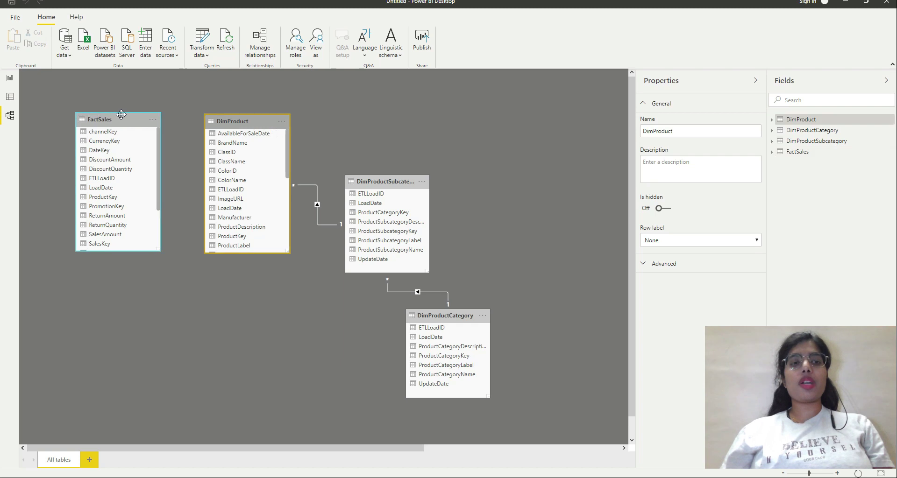
pyautogui.click(122, 119)
pyautogui.click(256, 120)
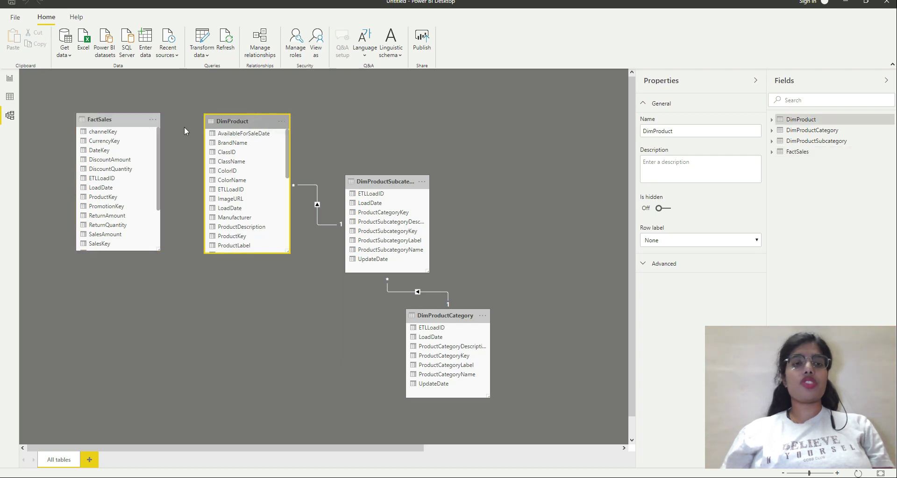
pyautogui.click(128, 120)
pyautogui.click(265, 124)
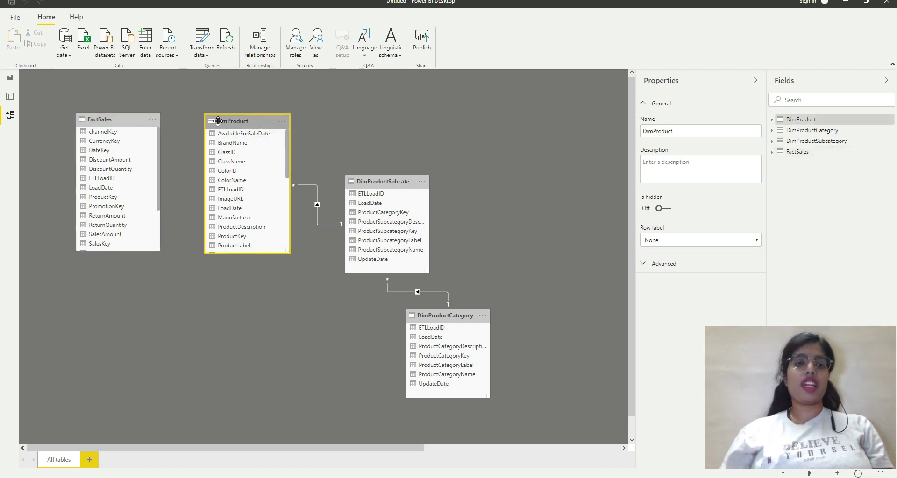
pyautogui.click(139, 118)
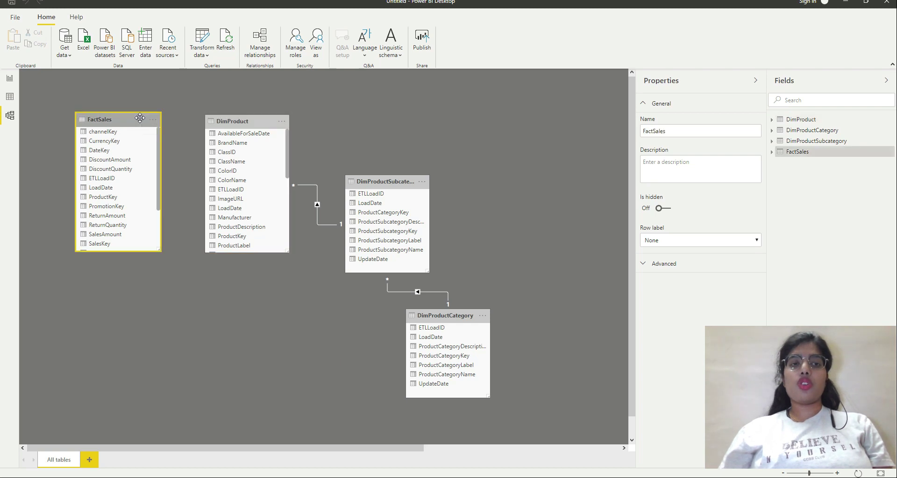
pyautogui.click(249, 124)
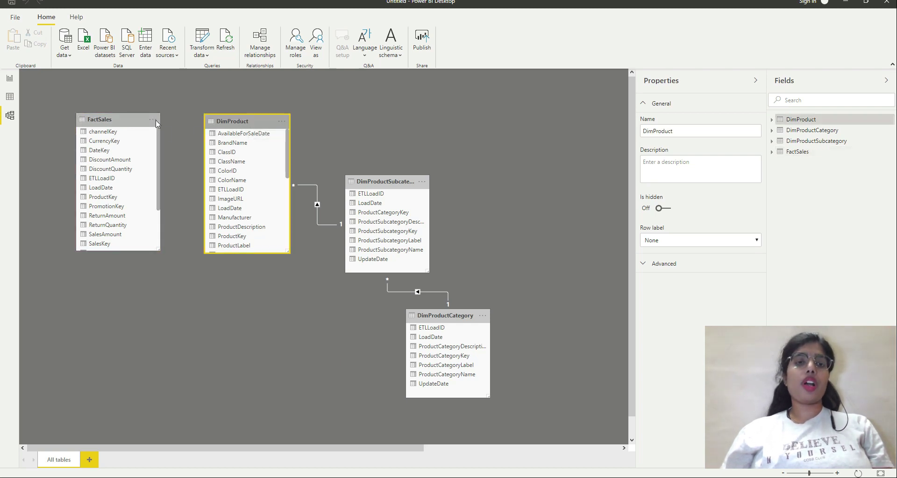
pyautogui.click(140, 119)
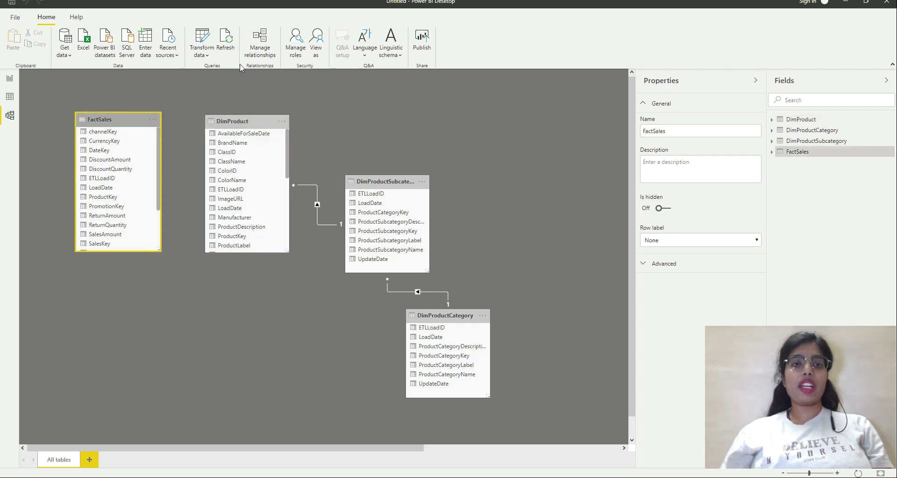
pyautogui.click(259, 43)
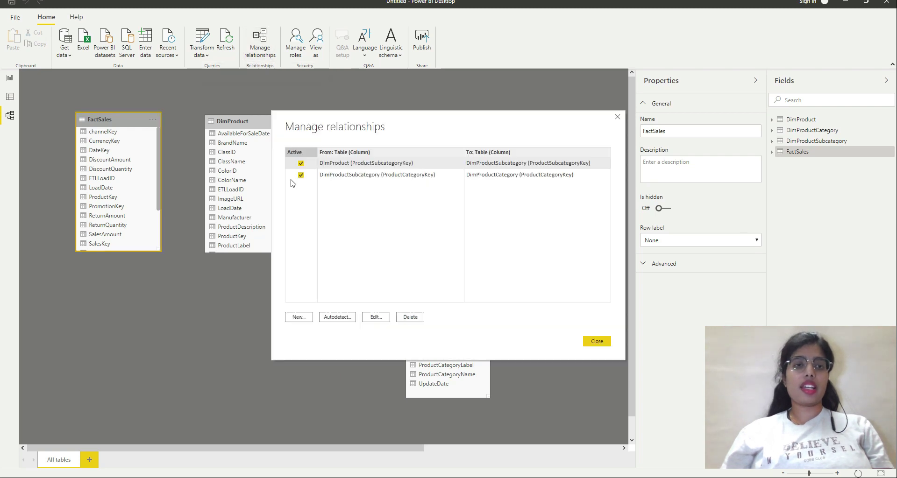
# Add a FactSales.ProductKey to DimProduct relationship, Many to one, Single direction, then close the dialog
pyautogui.click(292, 320)
pyautogui.click(347, 151)
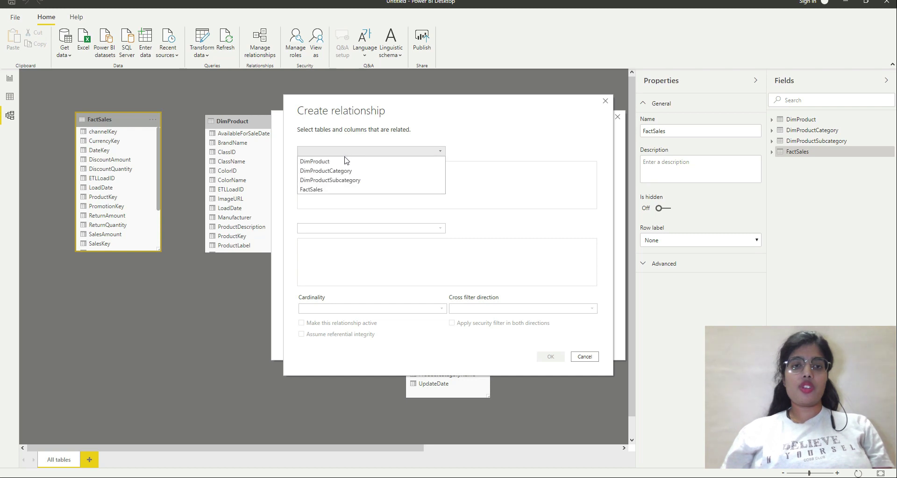
pyautogui.click(343, 188)
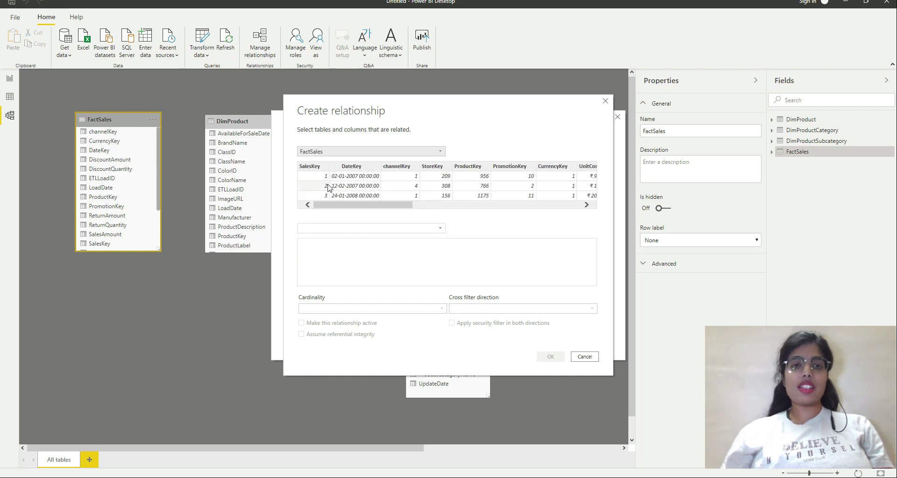
pyautogui.click(467, 167)
pyautogui.click(361, 229)
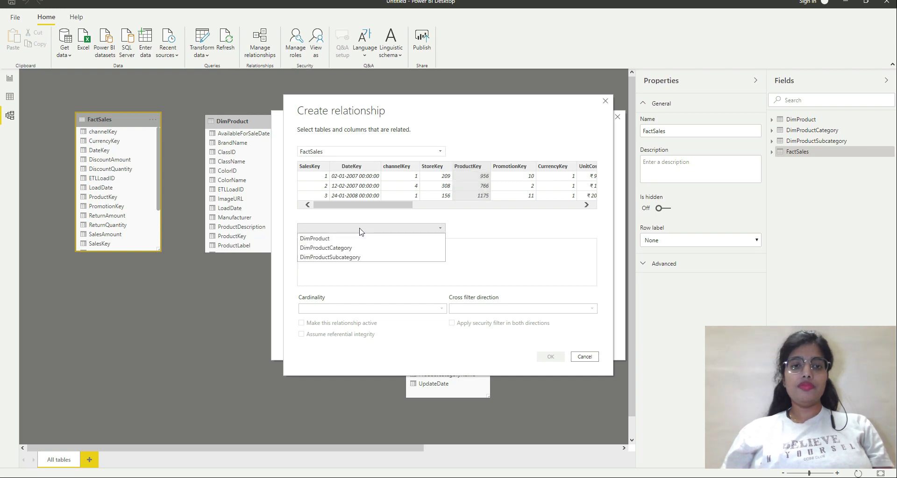
pyautogui.click(340, 239)
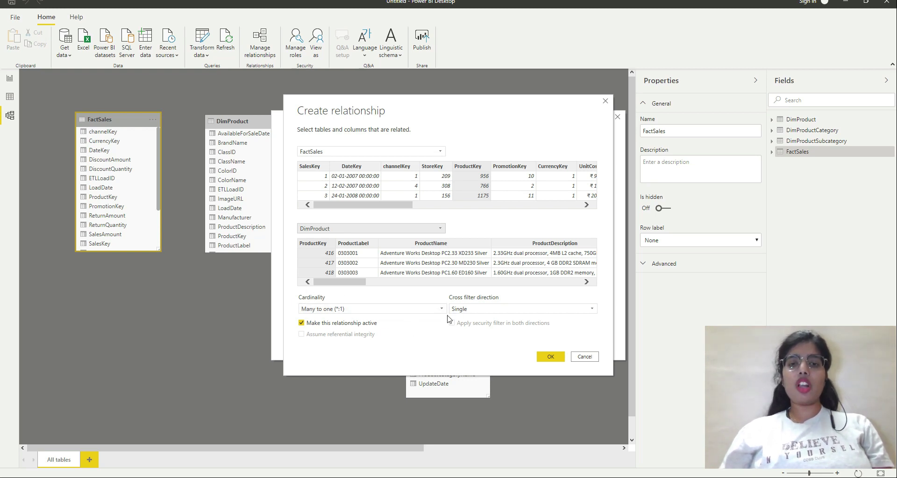
pyautogui.click(558, 359)
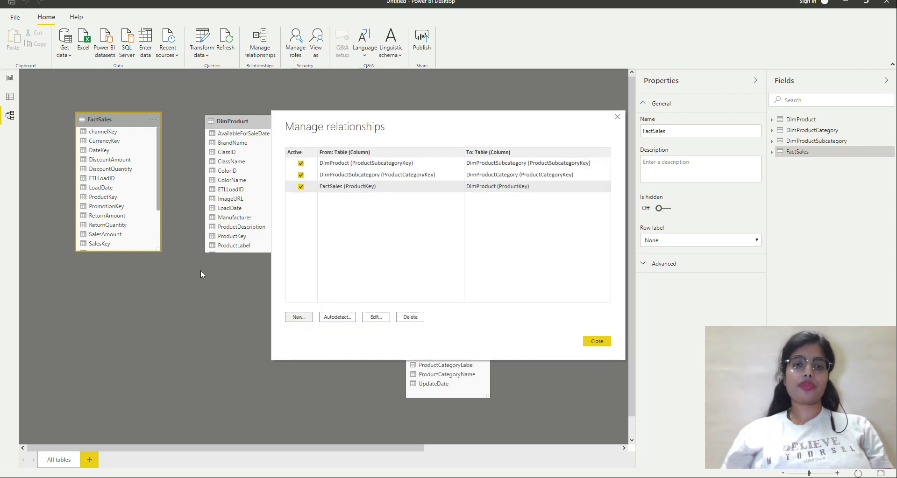
pyautogui.click(594, 341)
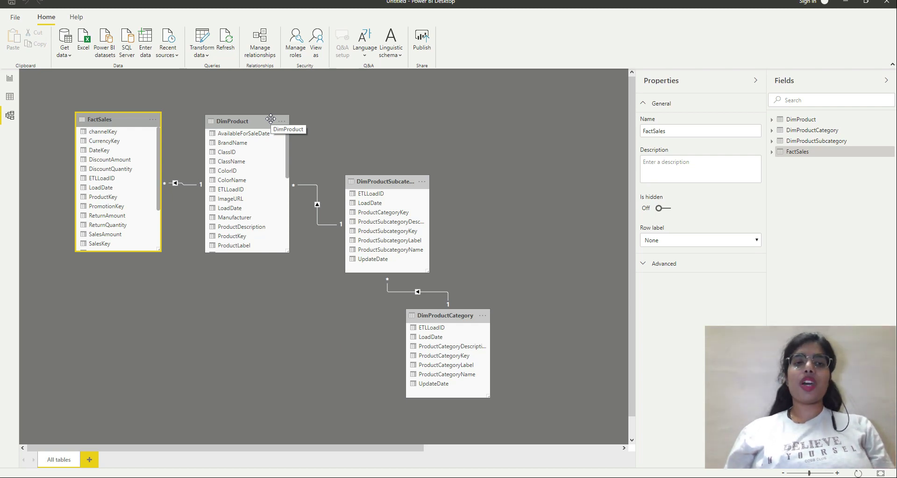
# Deselect the FactSales table and switch to Report view's blank page
pyautogui.click(356, 131)
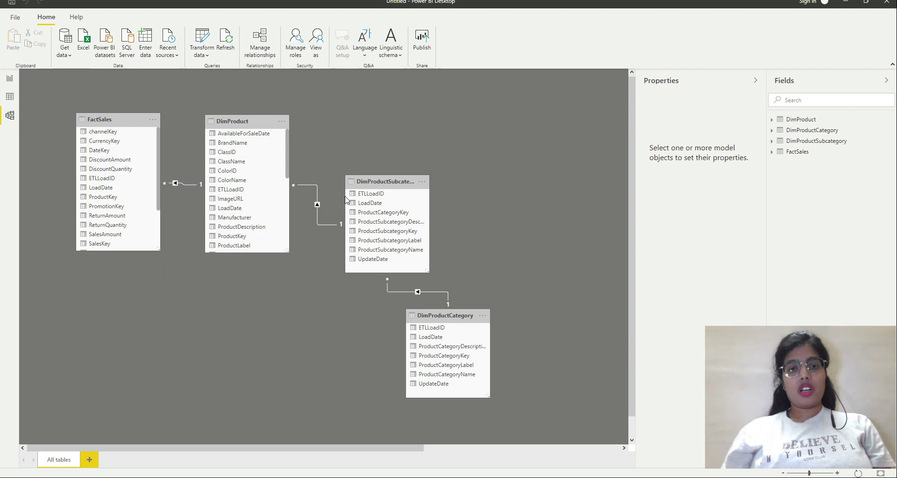
pyautogui.click(10, 81)
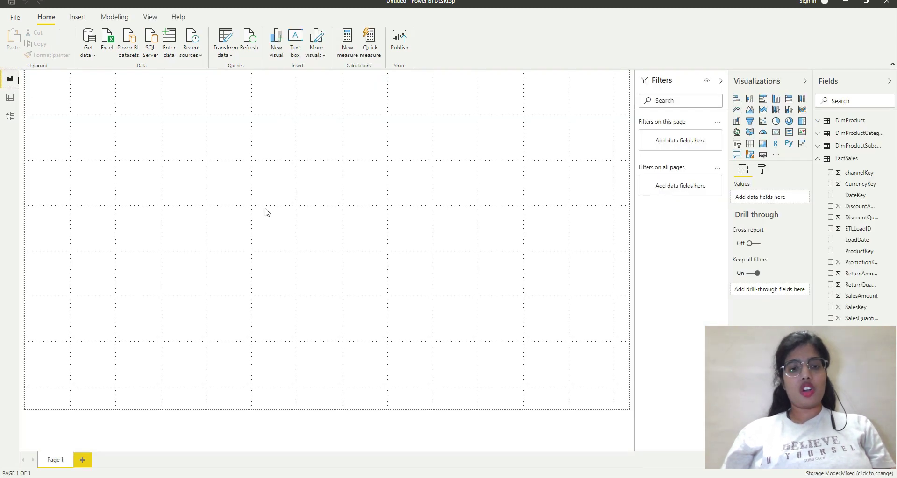